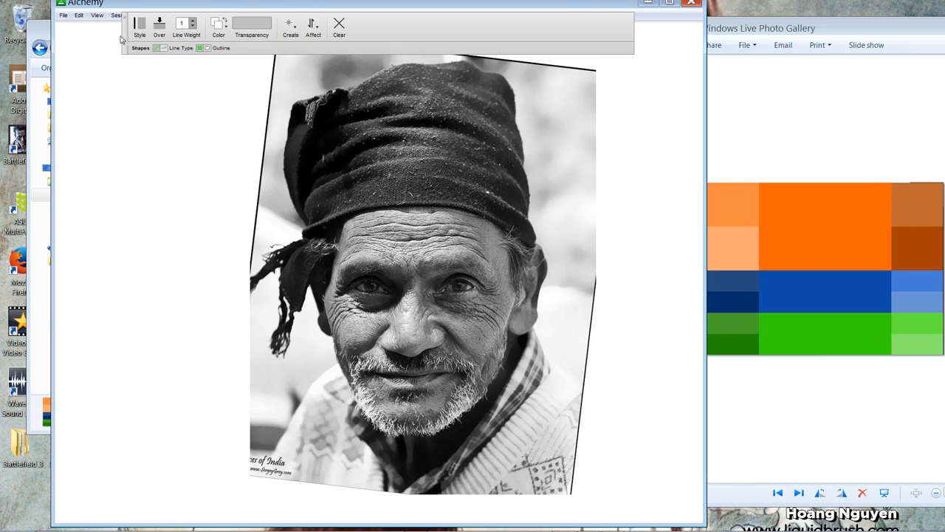
# Switch the shape style to solid fill and sample a dark blue drawing color.
pyautogui.click(142, 26)
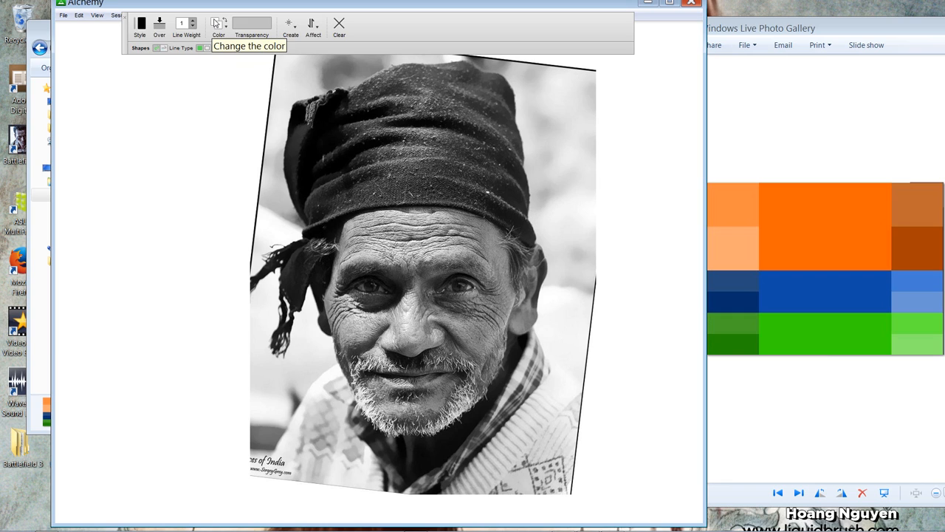
pyautogui.click(216, 23)
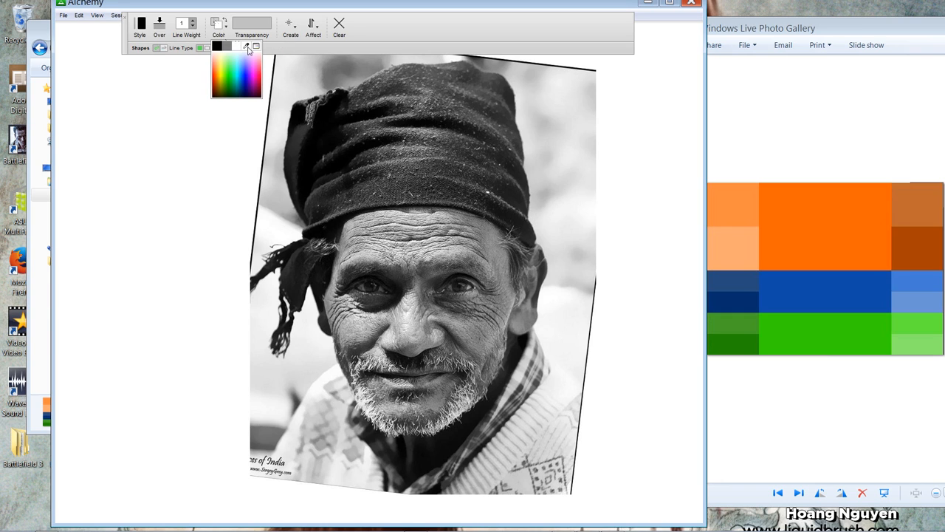
pyautogui.click(248, 47)
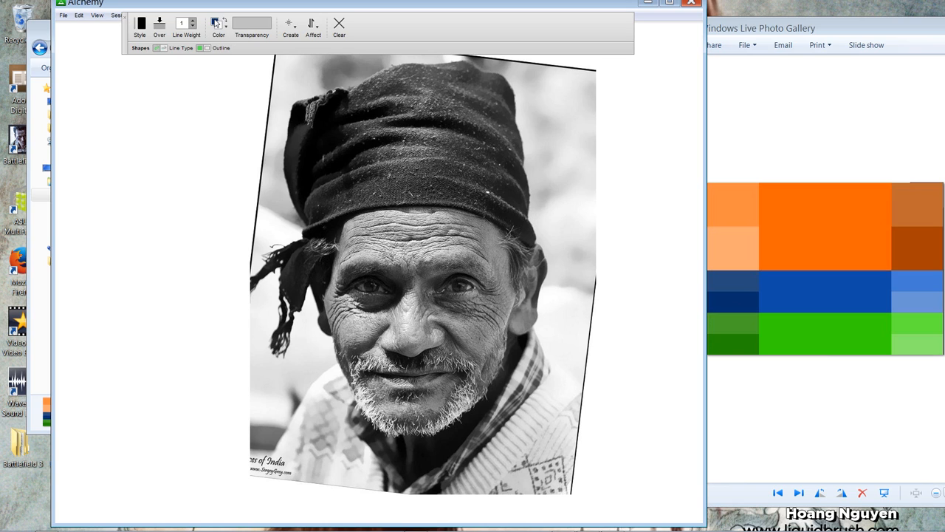
# Set the foreground color to the very dark blue 040939 using the custom color picker.
pyautogui.click(215, 23)
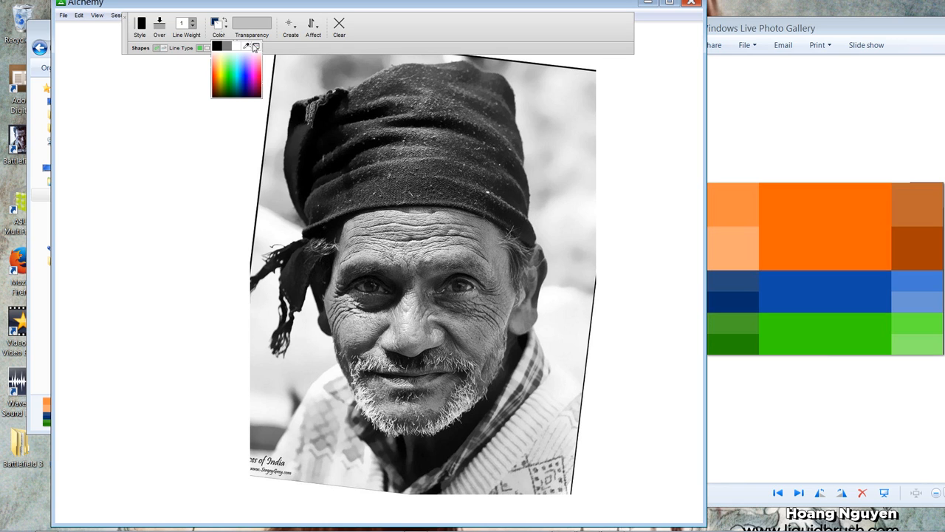
pyautogui.click(256, 46)
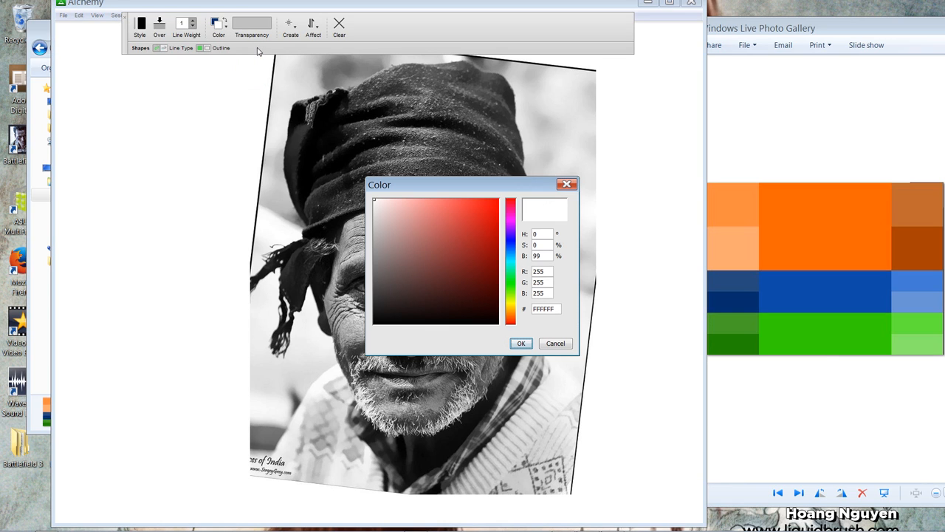
pyautogui.click(512, 244)
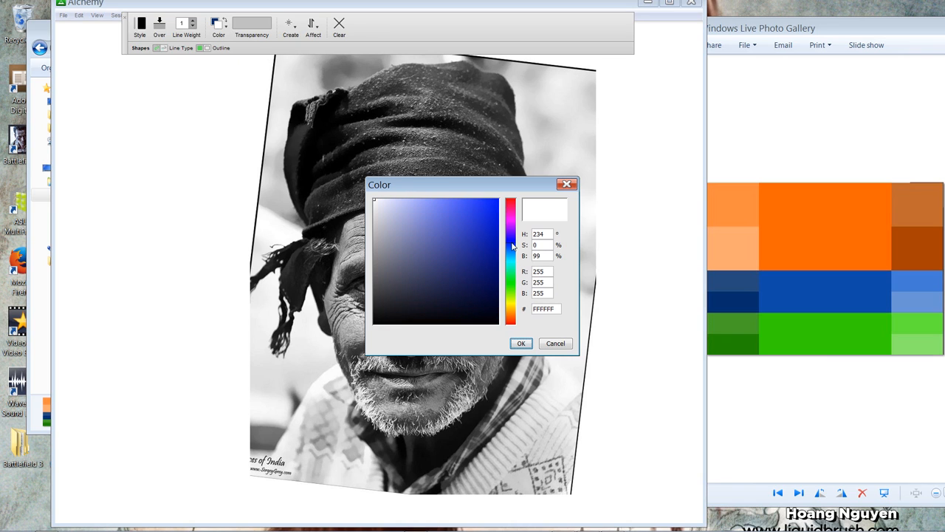
pyautogui.click(489, 297)
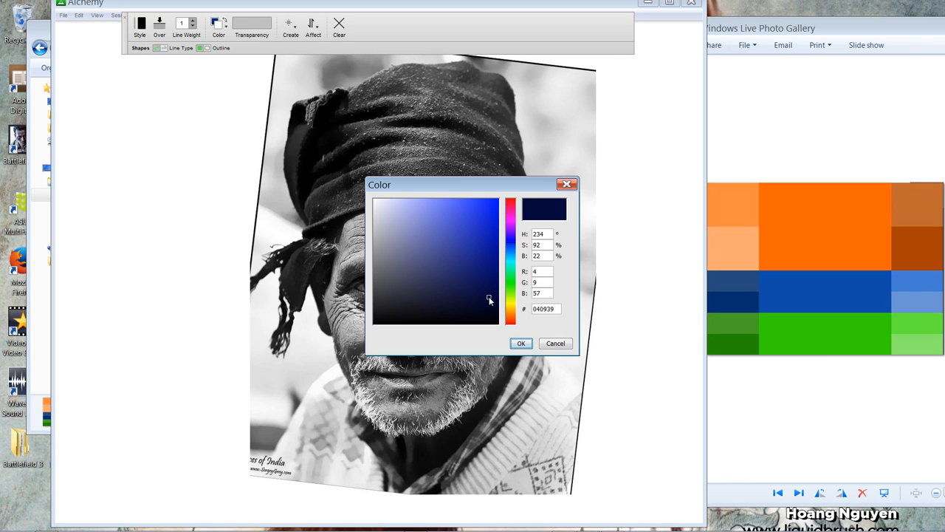
pyautogui.click(522, 343)
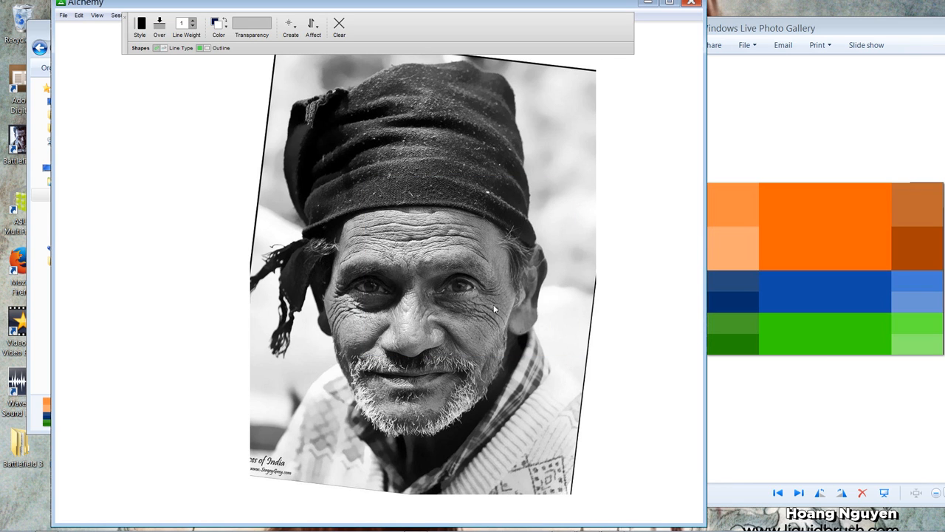
# Set the background color to the light green sampled from the color scheme image.
pyautogui.click(221, 26)
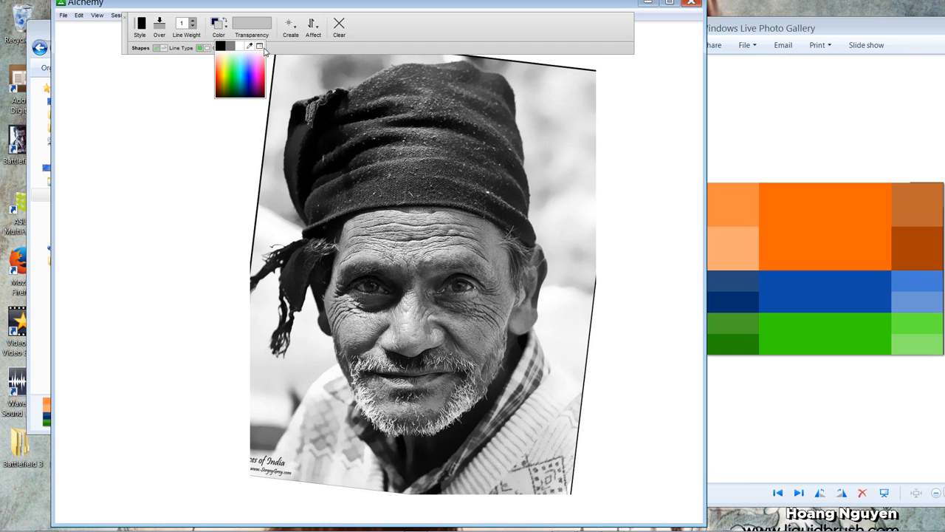
pyautogui.click(249, 49)
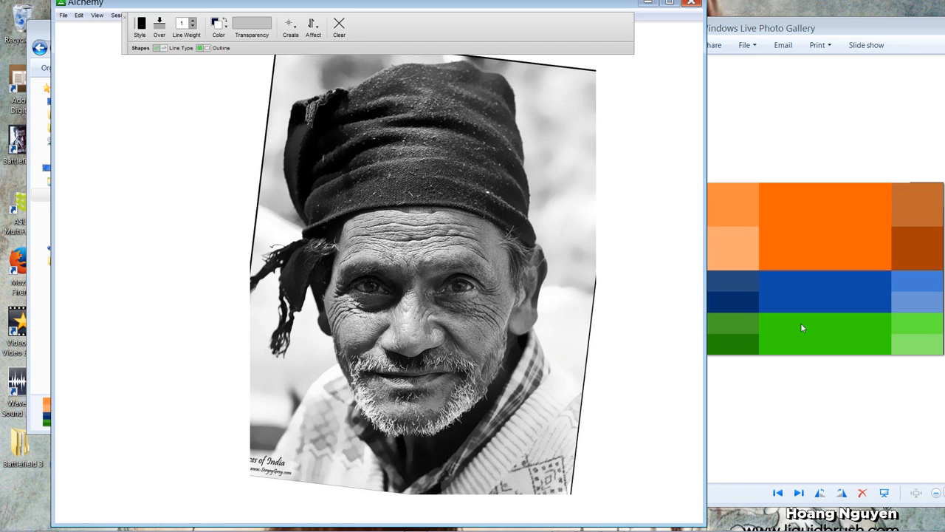
pyautogui.click(919, 326)
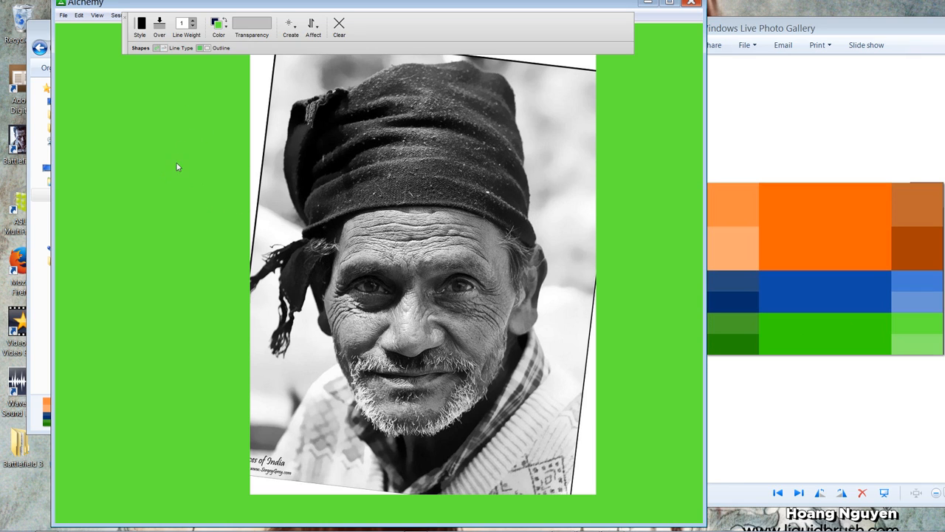
# Turn on the Mirror affect and move its vertical axis to the middle of the man's face.
pyautogui.click(293, 24)
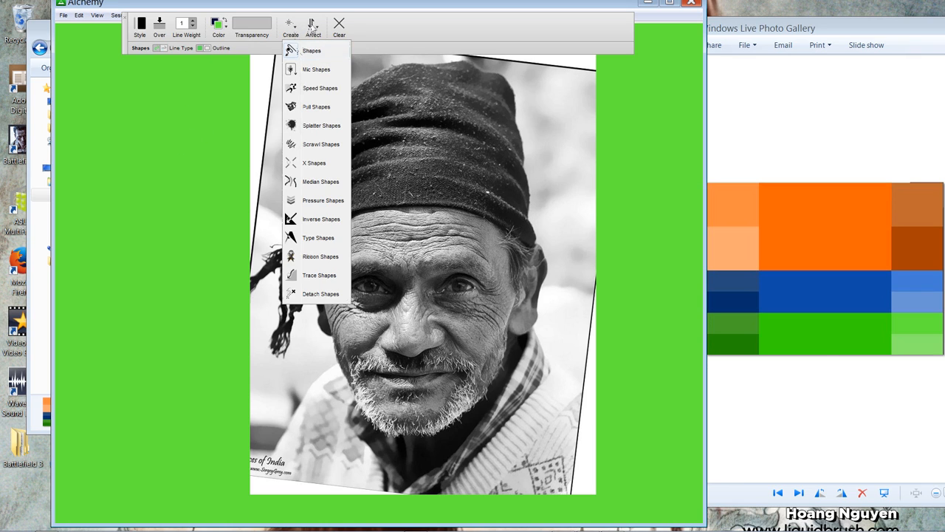
pyautogui.click(313, 22)
pyautogui.click(313, 25)
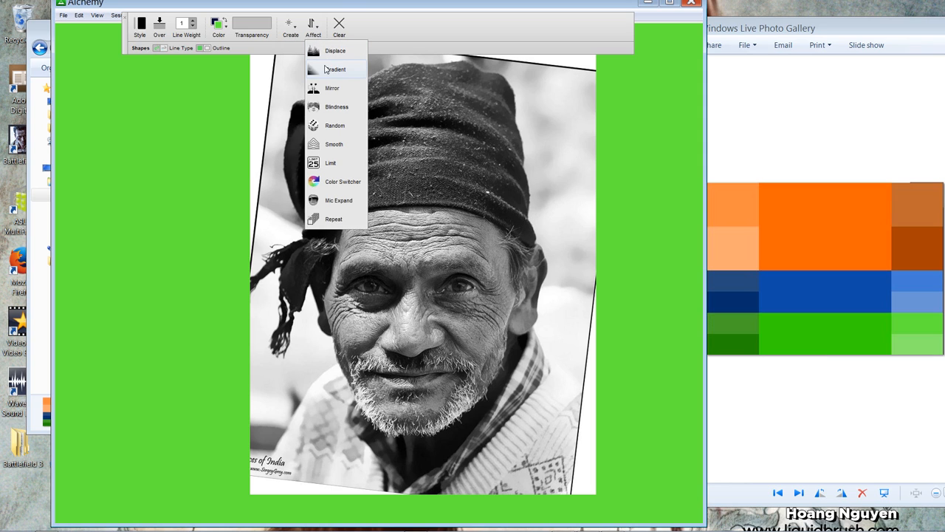
pyautogui.click(323, 70)
pyautogui.click(313, 25)
pyautogui.click(330, 89)
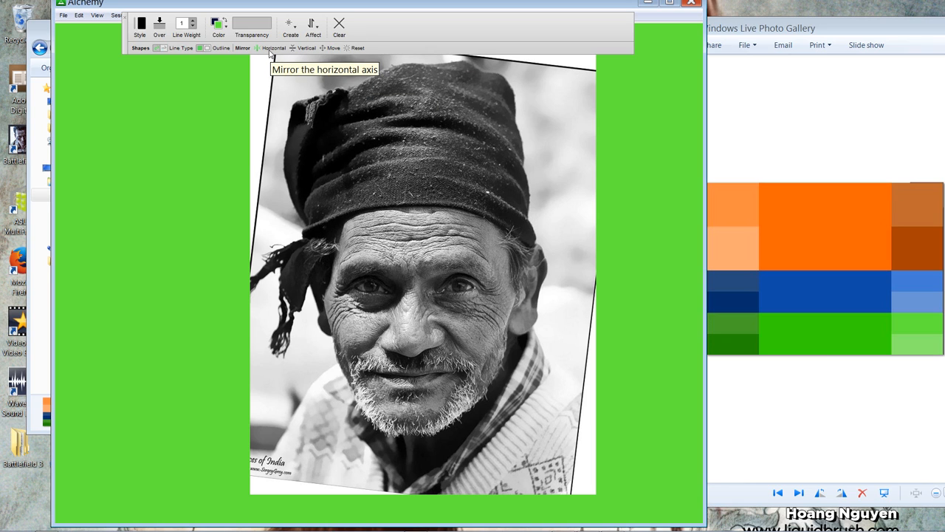
pyautogui.click(331, 48)
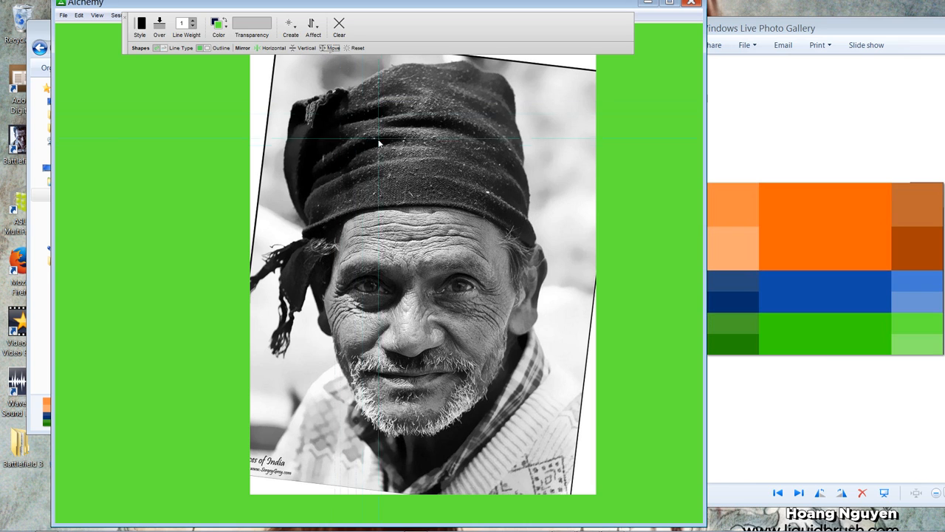
pyautogui.click(411, 272)
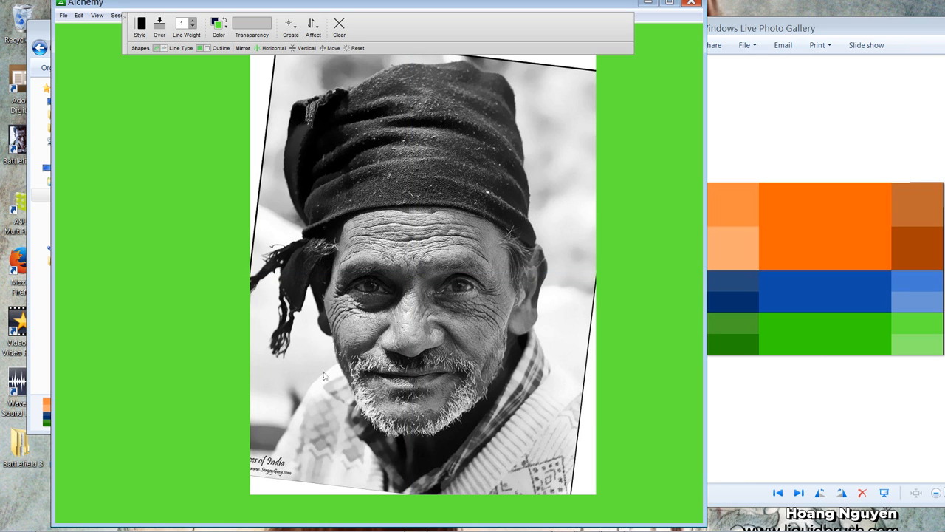
# Move the Color Scheme photo window beside the canvas so it no longer covers the portrait.
pyautogui.click(779, 30)
pyautogui.moveTo(805, 28); pyautogui.dragTo(603, 29)
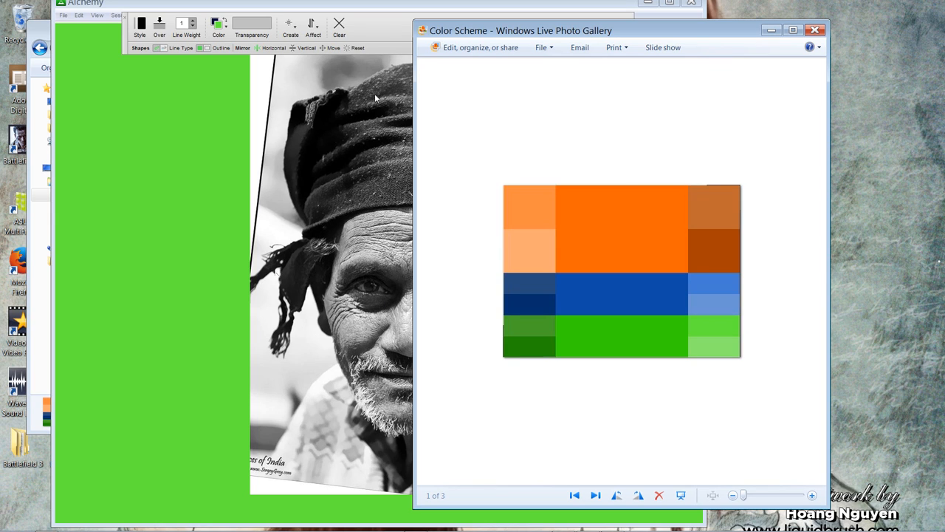
pyautogui.moveTo(627, 33); pyautogui.dragTo(208, 32)
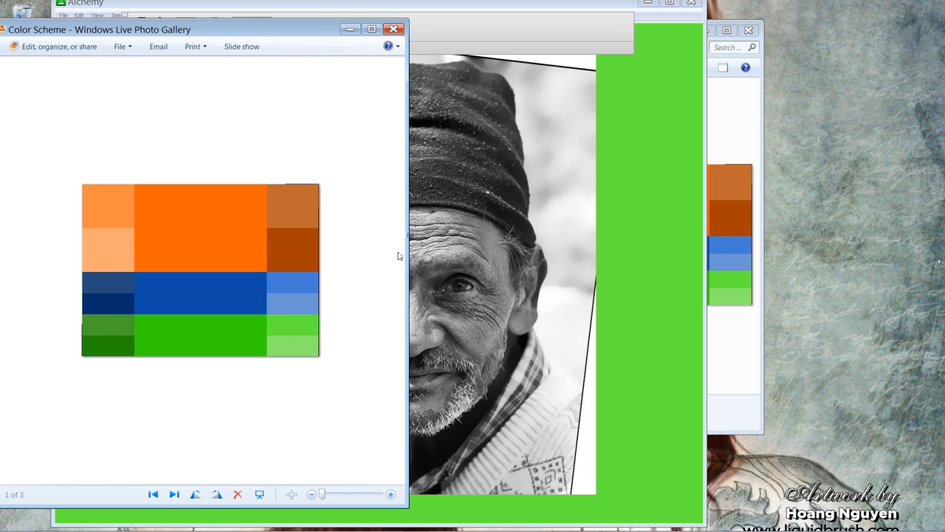
pyautogui.moveTo(201, 34); pyautogui.dragTo(619, 38)
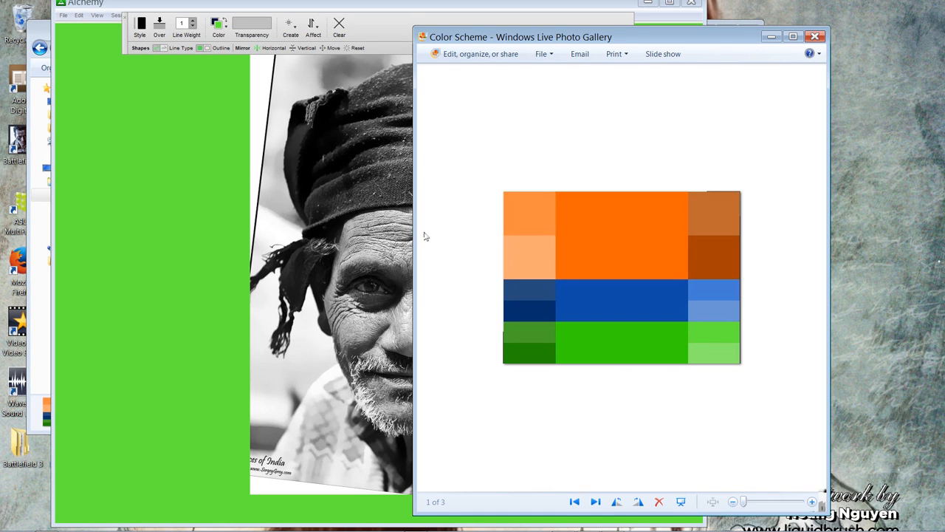
pyautogui.moveTo(501, 37); pyautogui.dragTo(791, 26)
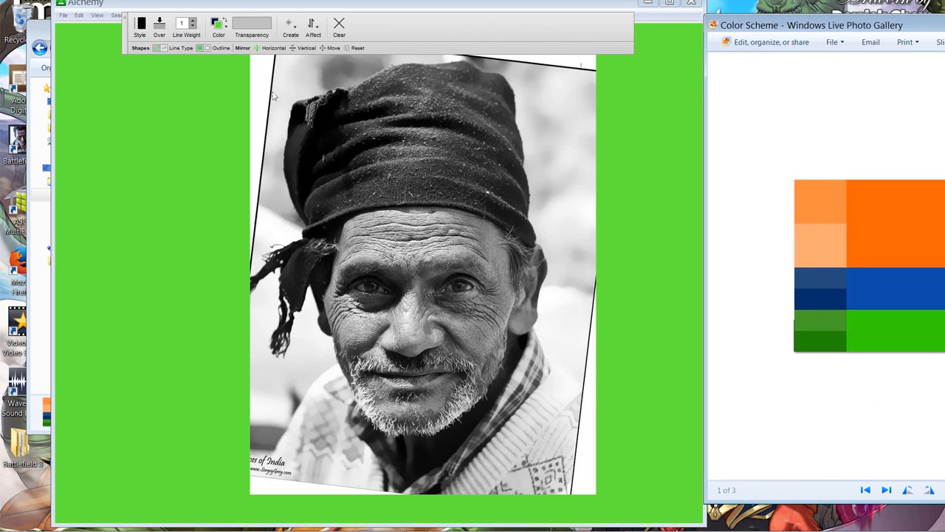
# Make the dark blue foreground color active and paint mirrored shadow shapes around the eyes and across the cheeks.
pyautogui.click(218, 25)
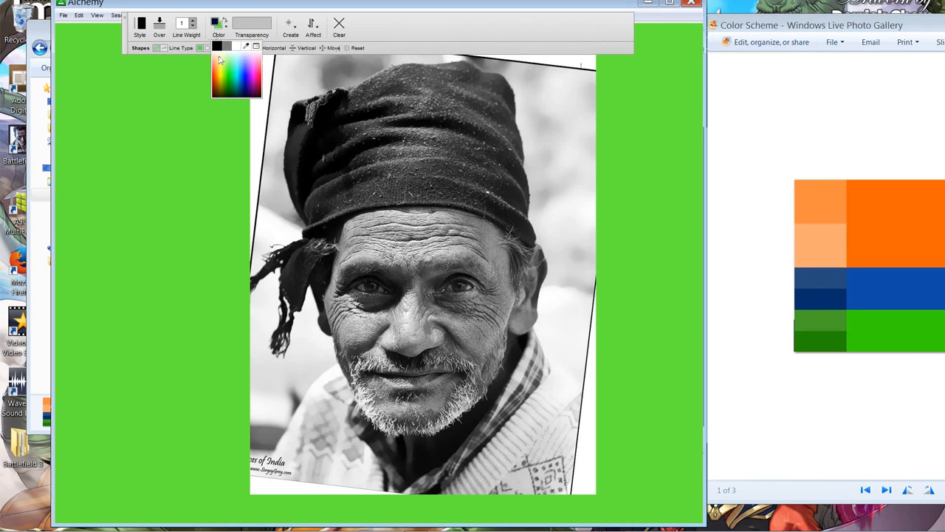
pyautogui.click(404, 294)
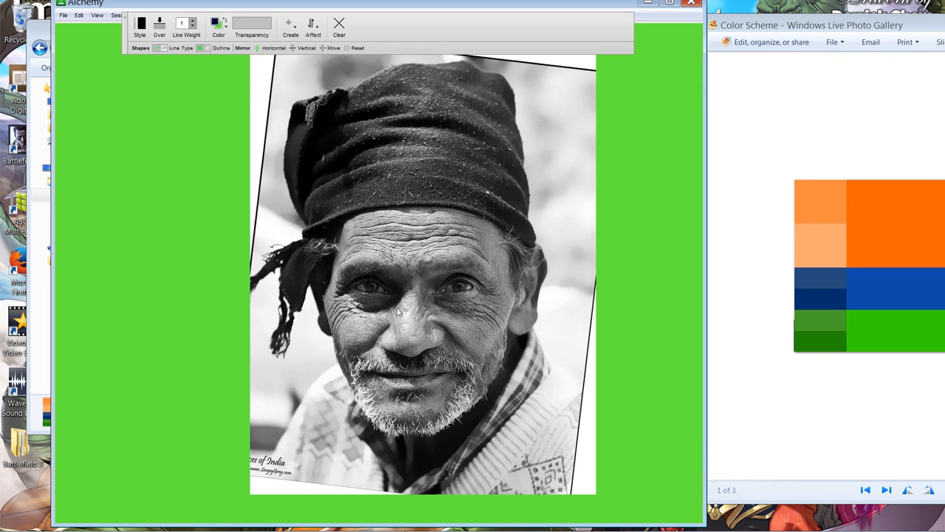
pyautogui.moveTo(397, 291)
pyautogui.mouseDown()
pyautogui.moveTo(388, 307)
pyautogui.moveTo(365, 310)
pyautogui.moveTo(389, 301)
pyautogui.moveTo(355, 299)
pyautogui.moveTo(397, 294)
pyautogui.moveTo(372, 277)
pyautogui.moveTo(371, 286)
pyautogui.moveTo(406, 283)
pyautogui.moveTo(356, 276)
pyautogui.moveTo(405, 297)
pyautogui.moveTo(352, 267)
pyautogui.moveTo(344, 292)
pyautogui.moveTo(362, 267)
pyautogui.moveTo(337, 290)
pyautogui.moveTo(375, 313)
pyautogui.moveTo(362, 313)
pyautogui.moveTo(375, 344)
pyautogui.moveTo(394, 327)
pyautogui.moveTo(391, 319)
pyautogui.moveTo(361, 353)
pyautogui.moveTo(365, 346)
pyautogui.moveTo(340, 344)
pyautogui.moveTo(380, 339)
pyautogui.moveTo(346, 343)
pyautogui.mouseUp()
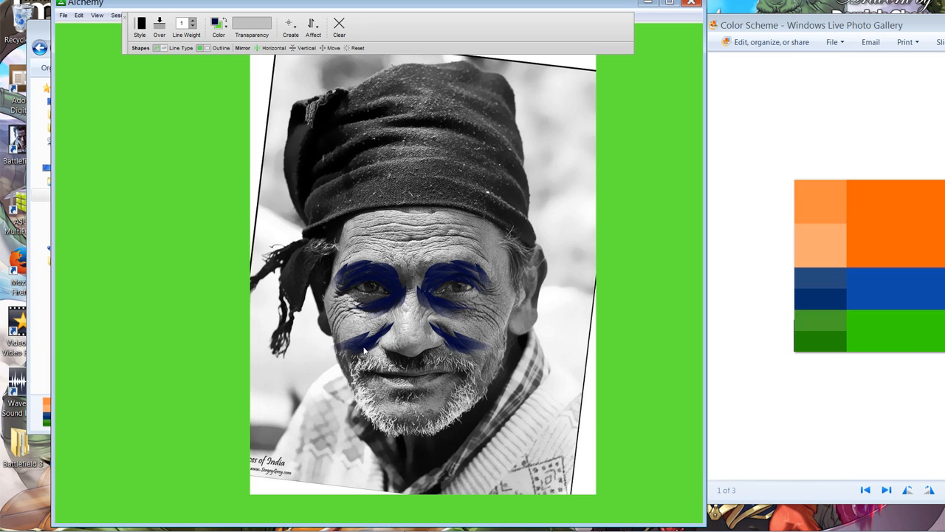
pyautogui.moveTo(356, 365)
pyautogui.mouseDown()
pyautogui.moveTo(351, 354)
pyautogui.moveTo(344, 360)
pyautogui.moveTo(359, 362)
pyautogui.mouseUp()
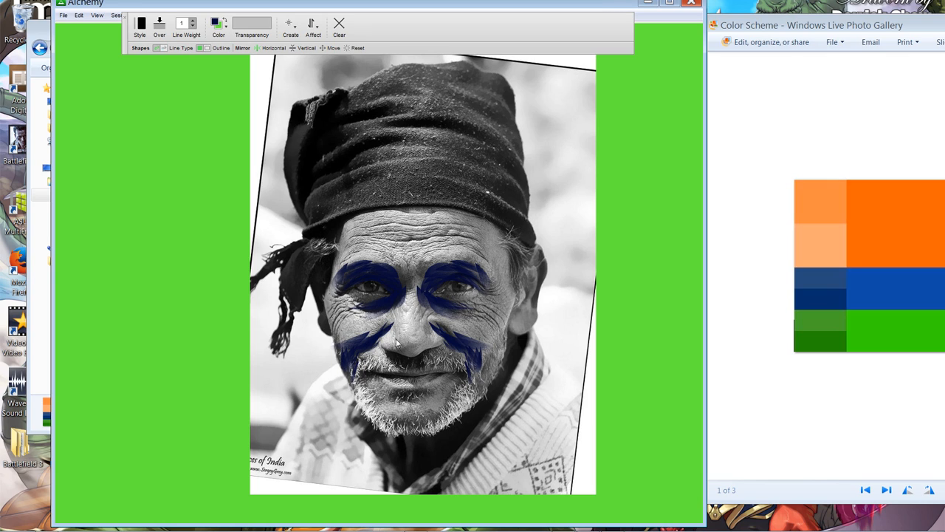
# Paint dark blue shadow shapes under the nose, around the mouth and on the chin.
pyautogui.moveTo(390, 356); pyautogui.dragTo(410, 364)
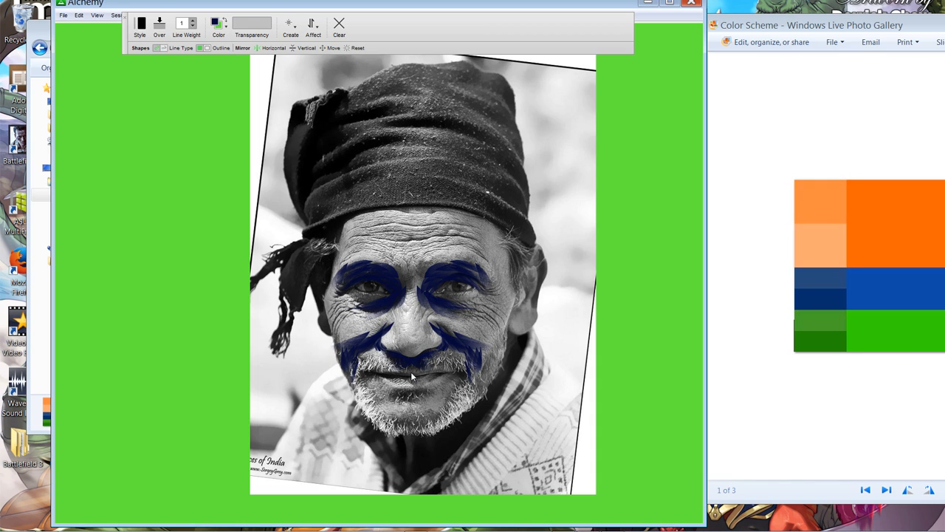
pyautogui.moveTo(400, 374); pyautogui.dragTo(364, 378)
pyautogui.moveTo(412, 384)
pyautogui.mouseDown()
pyautogui.moveTo(447, 380)
pyautogui.moveTo(379, 392)
pyautogui.moveTo(401, 386)
pyautogui.moveTo(412, 432)
pyautogui.moveTo(410, 409)
pyautogui.moveTo(400, 418)
pyautogui.moveTo(383, 412)
pyautogui.moveTo(406, 414)
pyautogui.mouseUp()
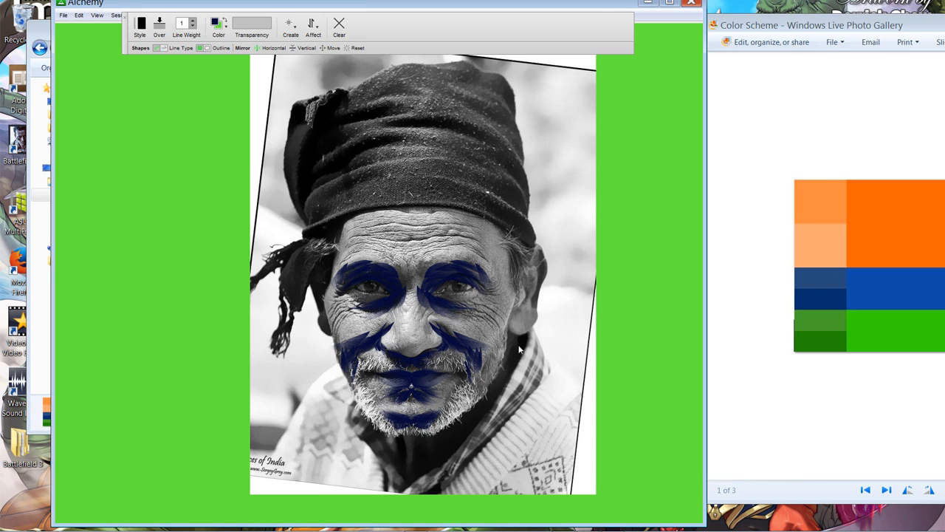
# Paint dark blue shadow shapes on the temples, sides of the face, hat brim and hanging tassels.
pyautogui.moveTo(336, 253)
pyautogui.mouseDown()
pyautogui.moveTo(322, 286)
pyautogui.moveTo(311, 283)
pyautogui.mouseUp()
pyautogui.moveTo(333, 256)
pyautogui.mouseDown()
pyautogui.moveTo(315, 264)
pyautogui.moveTo(318, 289)
pyautogui.moveTo(327, 269)
pyautogui.moveTo(320, 275)
pyautogui.mouseUp()
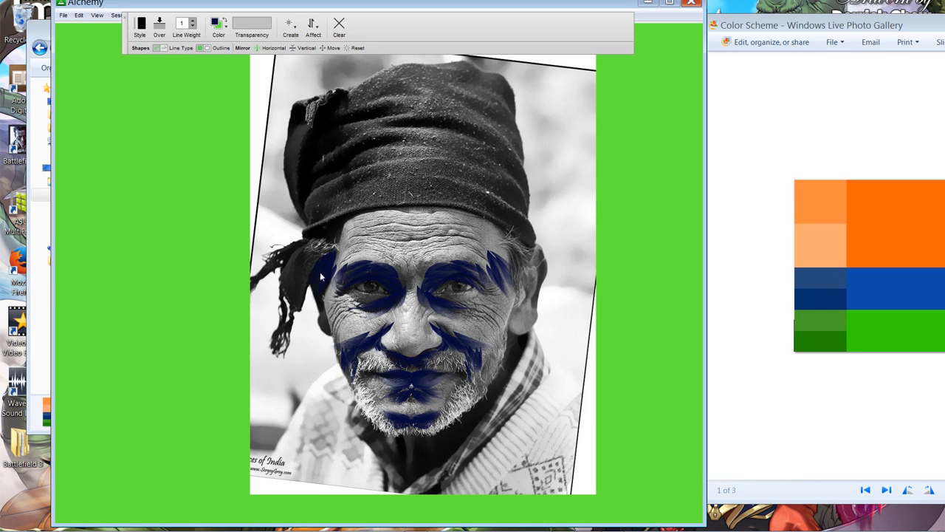
pyautogui.moveTo(323, 308)
pyautogui.mouseDown()
pyautogui.moveTo(340, 339)
pyautogui.moveTo(332, 293)
pyautogui.moveTo(350, 218)
pyautogui.moveTo(304, 234)
pyautogui.moveTo(368, 202)
pyautogui.moveTo(389, 208)
pyautogui.mouseUp()
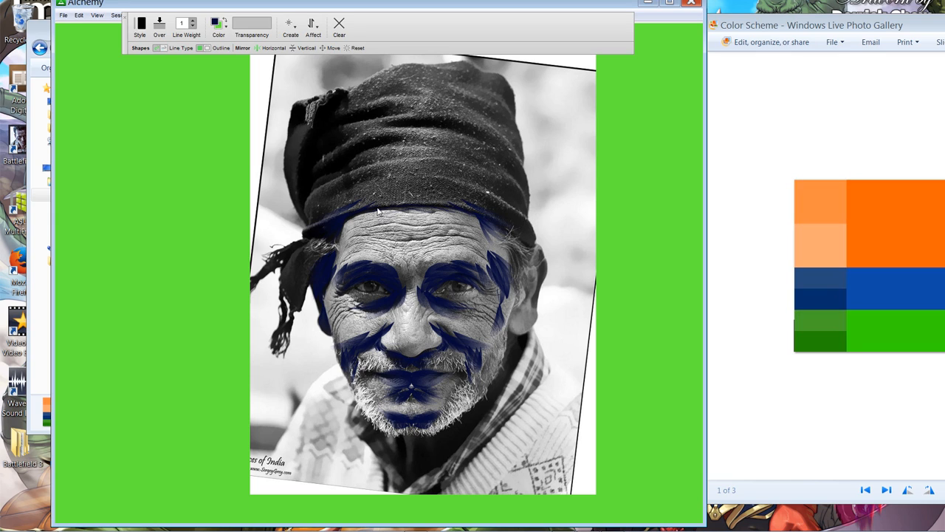
pyautogui.moveTo(378, 212)
pyautogui.mouseDown()
pyautogui.moveTo(313, 248)
pyautogui.moveTo(283, 253)
pyautogui.moveTo(251, 290)
pyautogui.moveTo(259, 277)
pyautogui.moveTo(308, 254)
pyautogui.moveTo(293, 270)
pyautogui.moveTo(305, 276)
pyautogui.moveTo(310, 258)
pyautogui.moveTo(318, 292)
pyautogui.moveTo(306, 304)
pyautogui.moveTo(291, 295)
pyautogui.moveTo(275, 354)
pyautogui.moveTo(302, 304)
pyautogui.moveTo(273, 361)
pyautogui.mouseUp()
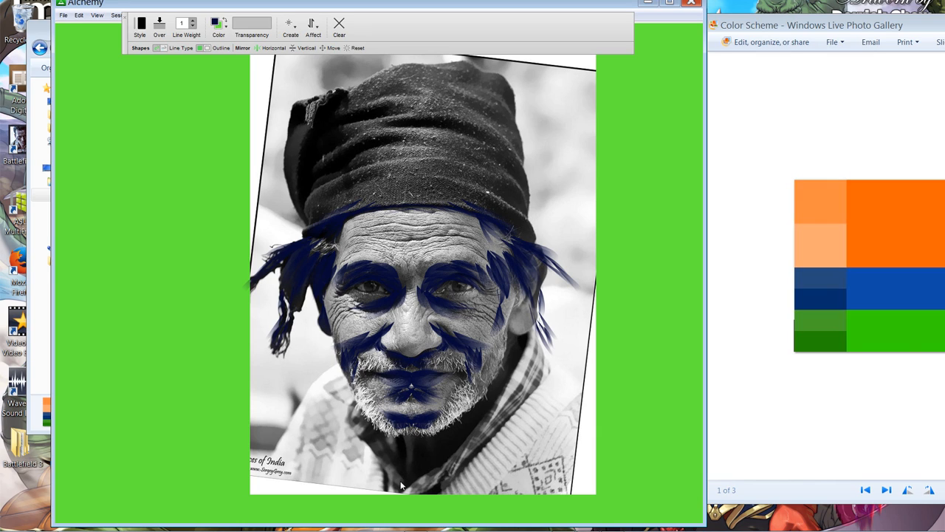
# Fill the neck and the area under the jaw with dark blue, and deepen the eye and cheek shadows.
pyautogui.moveTo(403, 441); pyautogui.dragTo(393, 482)
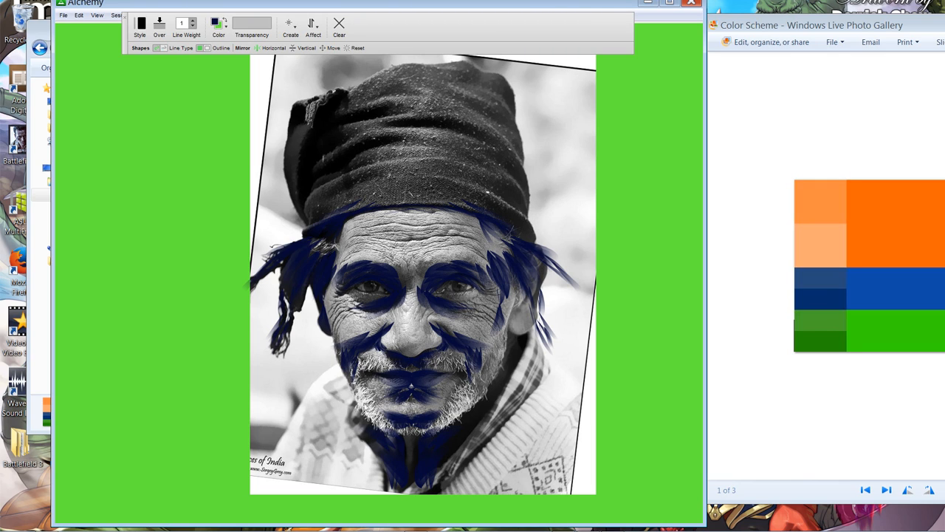
pyautogui.moveTo(358, 402)
pyautogui.mouseDown()
pyautogui.moveTo(345, 412)
pyautogui.moveTo(349, 430)
pyautogui.moveTo(354, 417)
pyautogui.mouseUp()
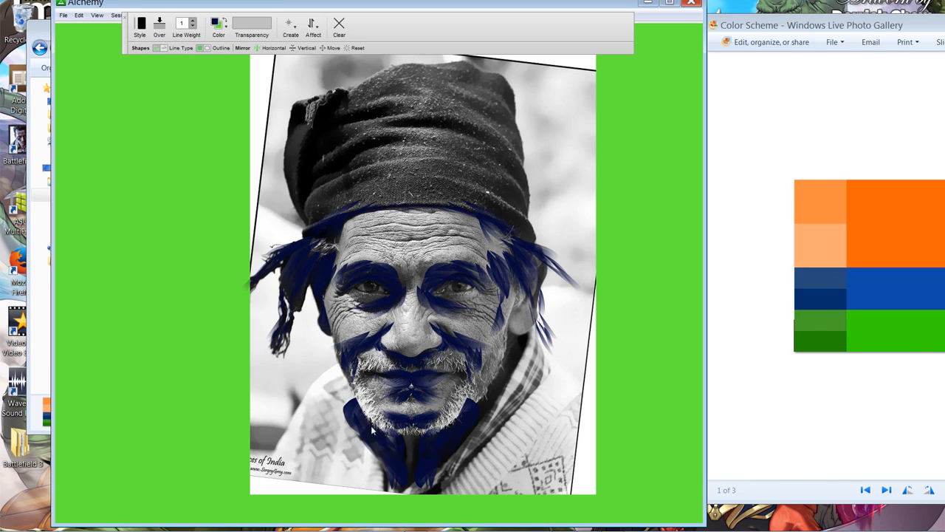
pyautogui.moveTo(388, 435); pyautogui.dragTo(400, 436)
pyautogui.moveTo(393, 494); pyautogui.dragTo(398, 462)
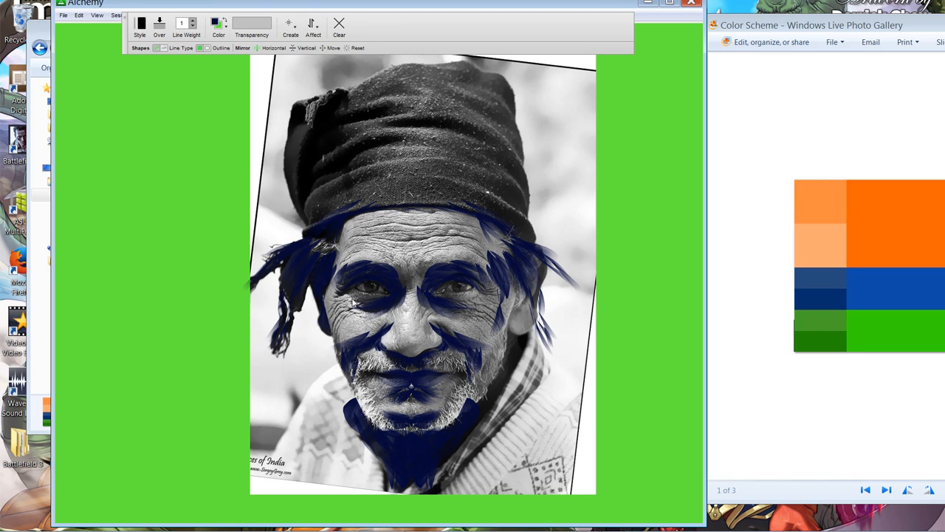
pyautogui.moveTo(387, 295)
pyautogui.mouseDown()
pyautogui.moveTo(345, 299)
pyautogui.moveTo(374, 291)
pyautogui.moveTo(334, 288)
pyautogui.moveTo(339, 299)
pyautogui.moveTo(355, 288)
pyautogui.moveTo(368, 311)
pyautogui.moveTo(341, 318)
pyautogui.moveTo(360, 306)
pyautogui.mouseUp()
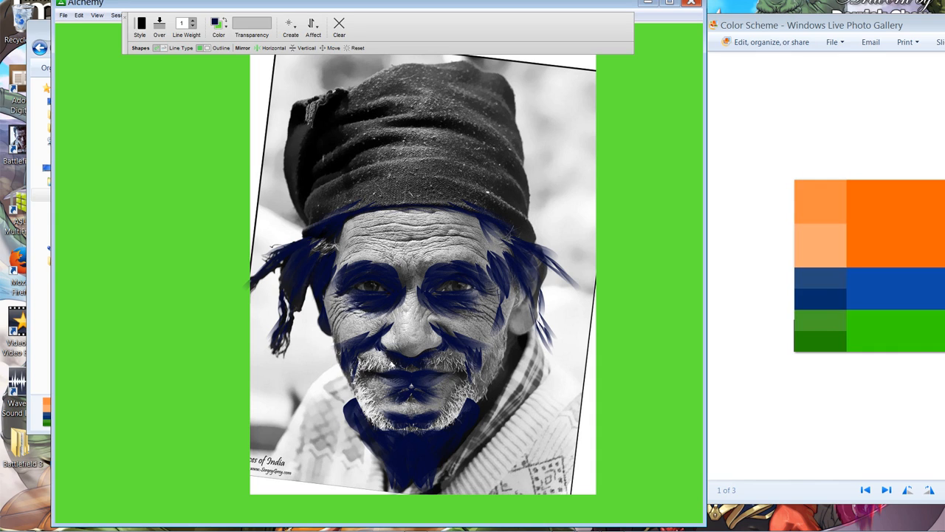
pyautogui.moveTo(354, 353)
pyautogui.mouseDown()
pyautogui.moveTo(347, 380)
pyautogui.moveTo(359, 395)
pyautogui.moveTo(369, 352)
pyautogui.mouseUp()
# Paint the dark folds of the hat and the forehead wrinkles with mirrored dark blue shapes.
pyautogui.moveTo(306, 224); pyautogui.dragTo(321, 228)
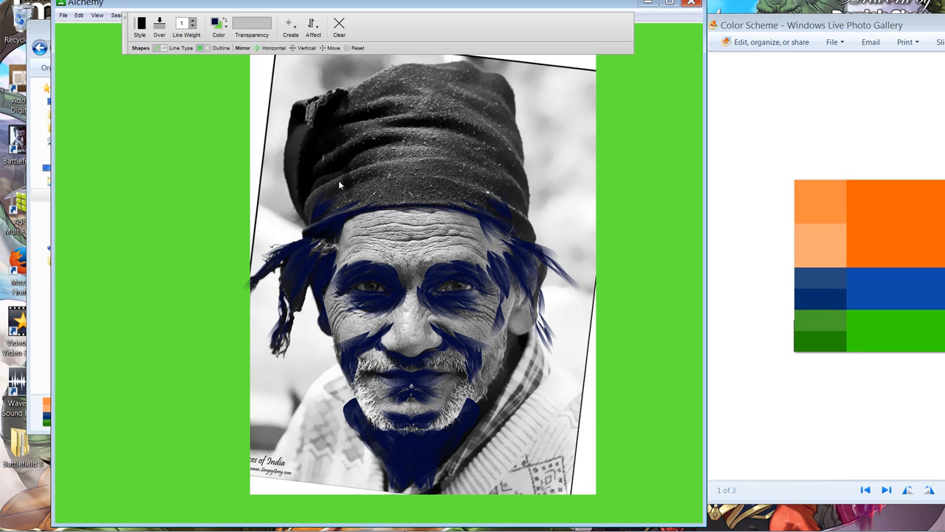
pyautogui.moveTo(338, 180); pyautogui.dragTo(410, 175)
pyautogui.moveTo(301, 191)
pyautogui.mouseDown()
pyautogui.moveTo(391, 151)
pyautogui.moveTo(329, 155)
pyautogui.mouseUp()
pyautogui.moveTo(310, 194)
pyautogui.mouseDown()
pyautogui.moveTo(404, 152)
pyautogui.moveTo(384, 158)
pyautogui.moveTo(343, 200)
pyautogui.mouseUp()
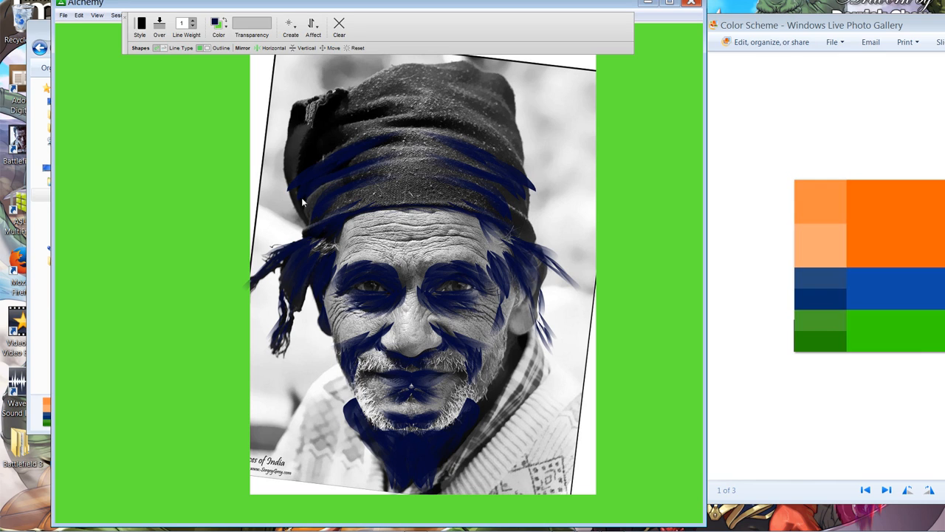
pyautogui.moveTo(302, 202)
pyautogui.mouseDown()
pyautogui.moveTo(328, 173)
pyautogui.moveTo(299, 180)
pyautogui.moveTo(320, 154)
pyautogui.moveTo(372, 127)
pyautogui.mouseUp()
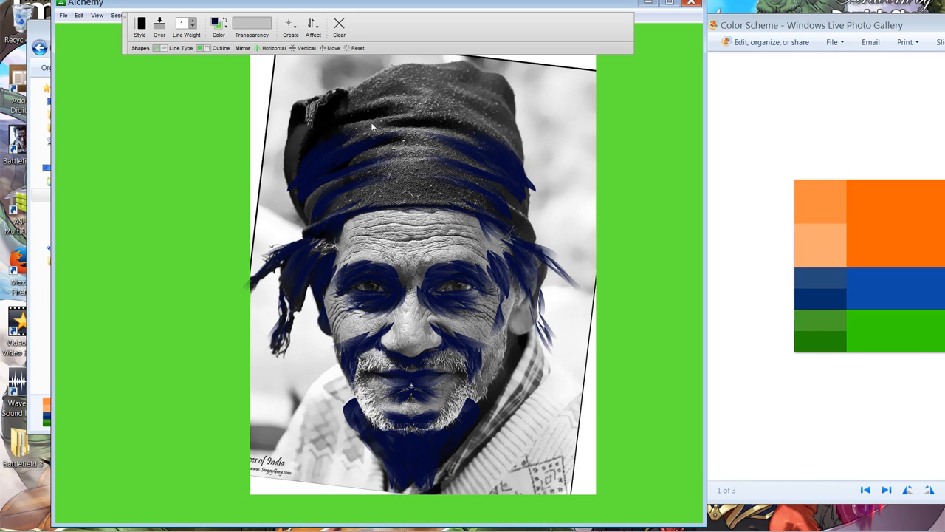
pyautogui.moveTo(329, 162)
pyautogui.mouseDown()
pyautogui.moveTo(370, 133)
pyautogui.moveTo(365, 113)
pyautogui.moveTo(326, 132)
pyautogui.moveTo(379, 127)
pyautogui.moveTo(323, 103)
pyautogui.moveTo(288, 144)
pyautogui.moveTo(300, 217)
pyautogui.moveTo(316, 144)
pyautogui.mouseUp()
pyautogui.moveTo(385, 188)
pyautogui.mouseDown()
pyautogui.moveTo(333, 198)
pyautogui.moveTo(330, 223)
pyautogui.moveTo(330, 186)
pyautogui.moveTo(449, 132)
pyautogui.mouseUp()
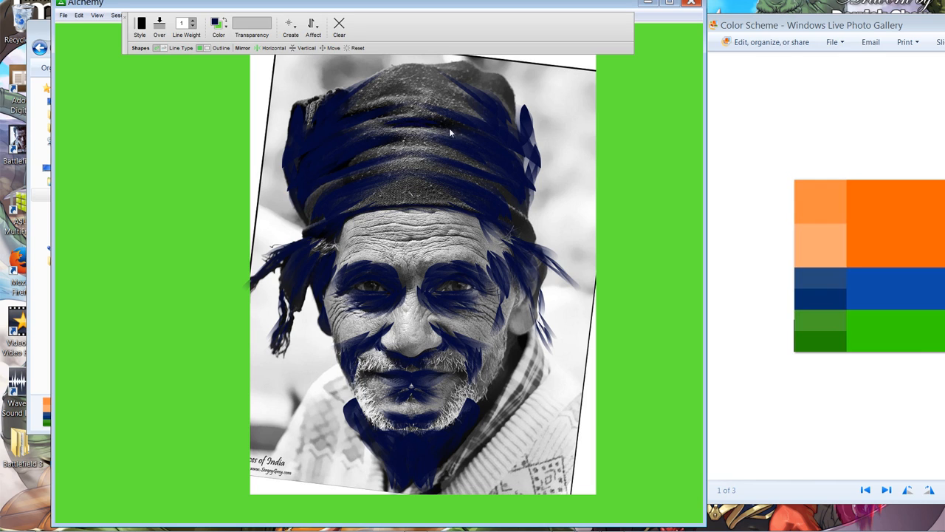
pyautogui.moveTo(381, 134)
pyautogui.mouseDown()
pyautogui.moveTo(462, 124)
pyautogui.moveTo(434, 134)
pyautogui.mouseUp()
pyautogui.moveTo(375, 112)
pyautogui.mouseDown()
pyautogui.moveTo(349, 132)
pyautogui.moveTo(396, 100)
pyautogui.moveTo(347, 110)
pyautogui.moveTo(420, 98)
pyautogui.moveTo(369, 109)
pyautogui.mouseUp()
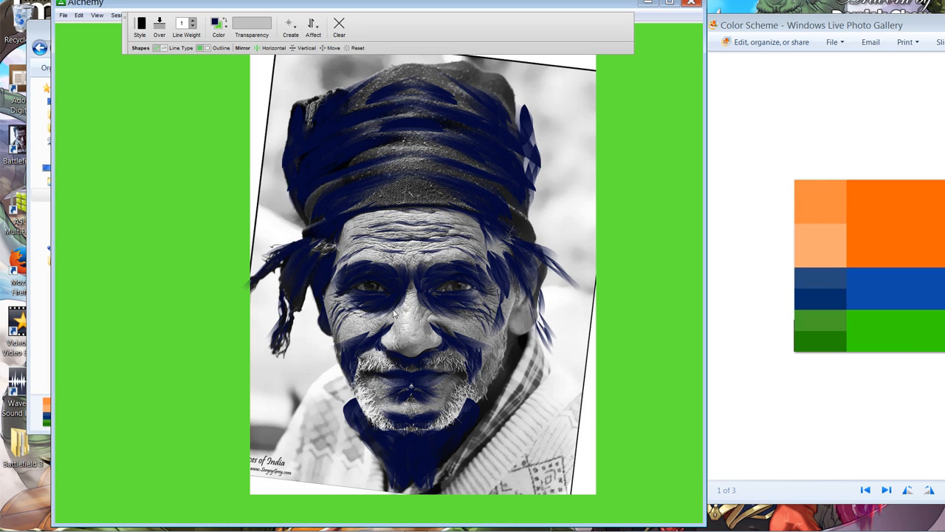
pyautogui.moveTo(465, 530)
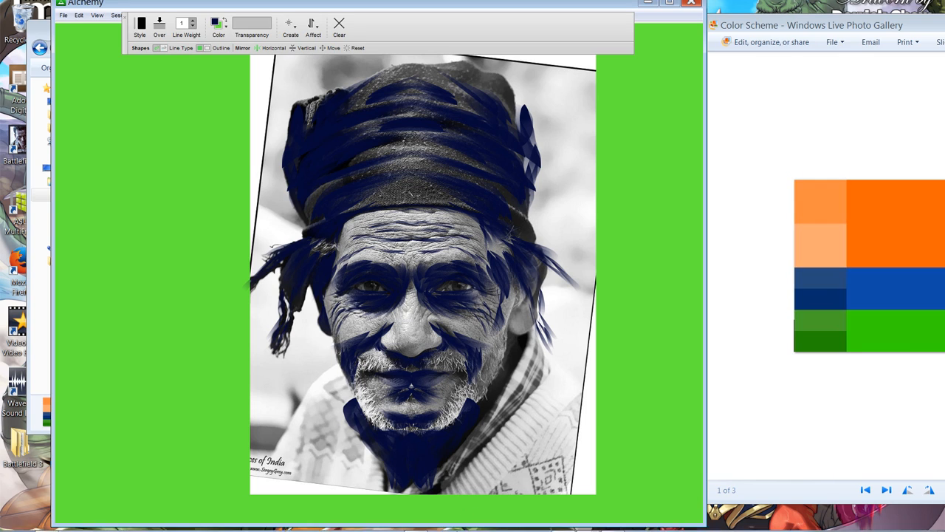